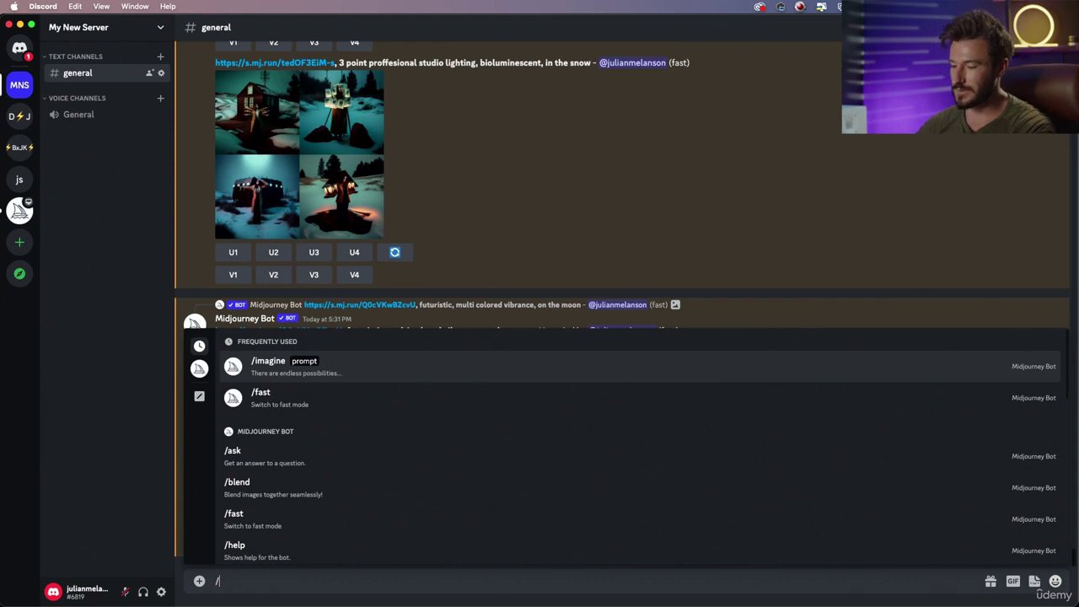
Start a /blend and drag the black iPhone photo from Downloads into image1.
text(b)
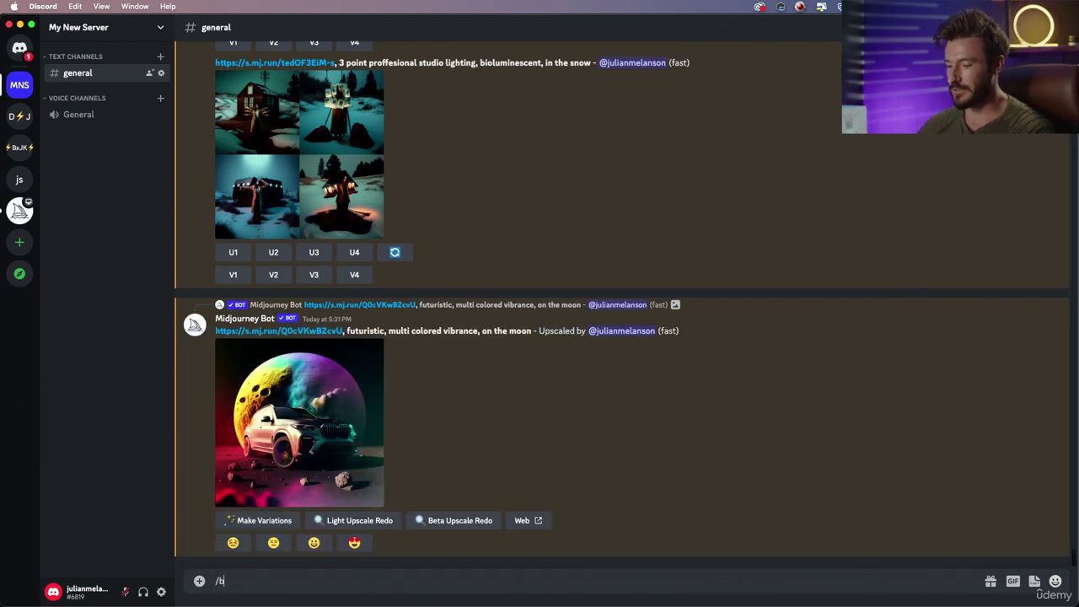
text(l)
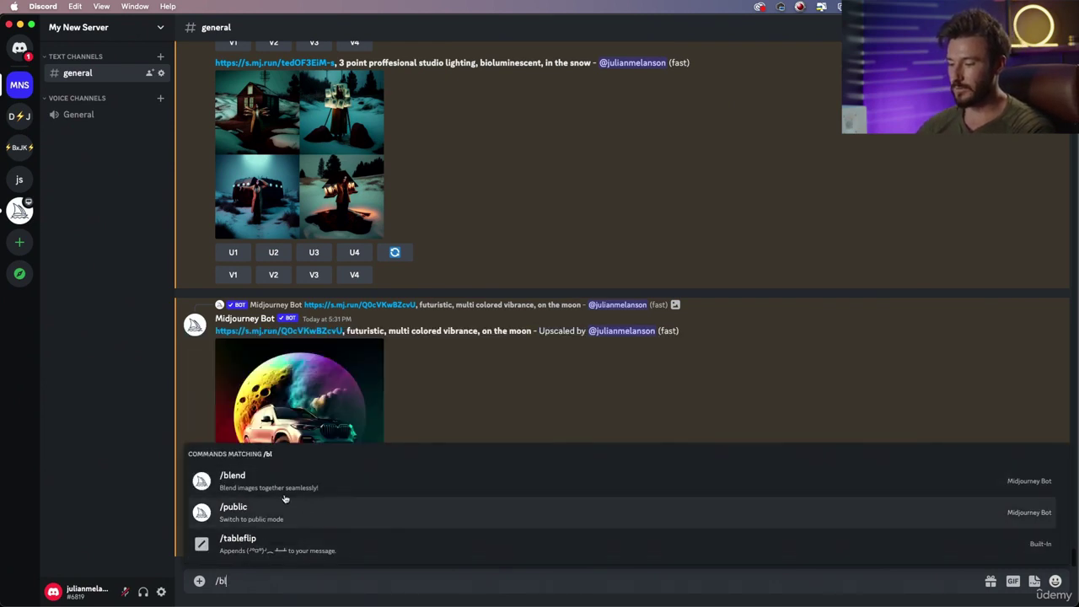
click(243, 483)
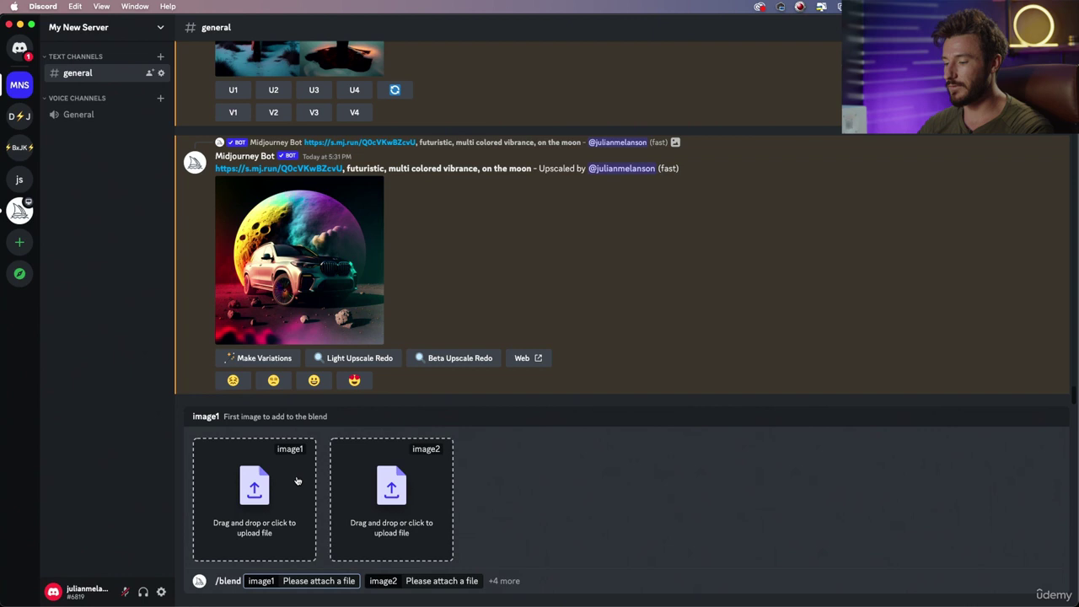
key(super+Tab)
key(super+Tab)
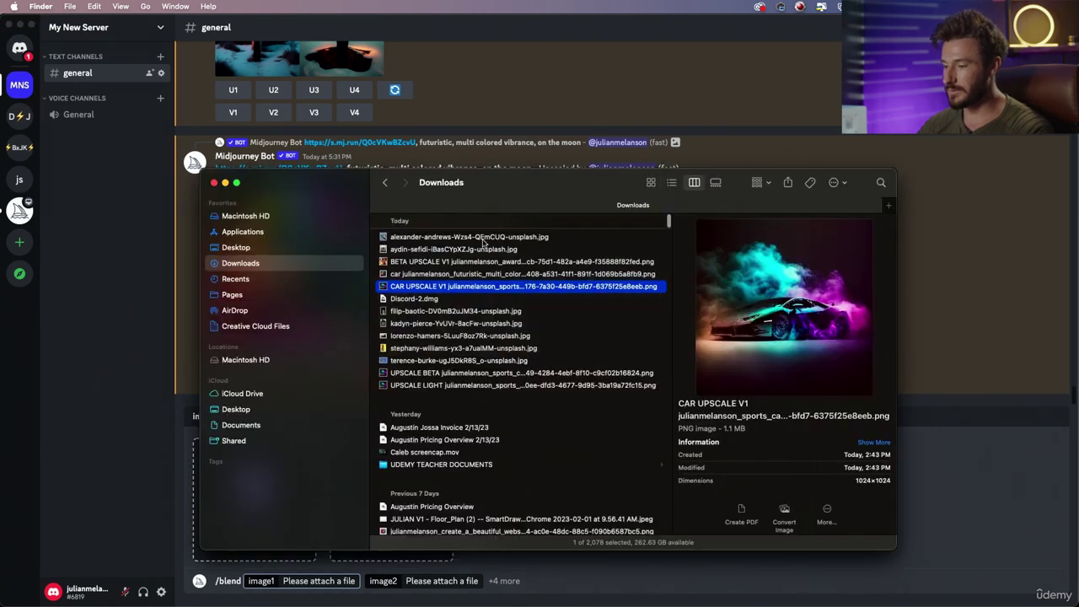
click(484, 237)
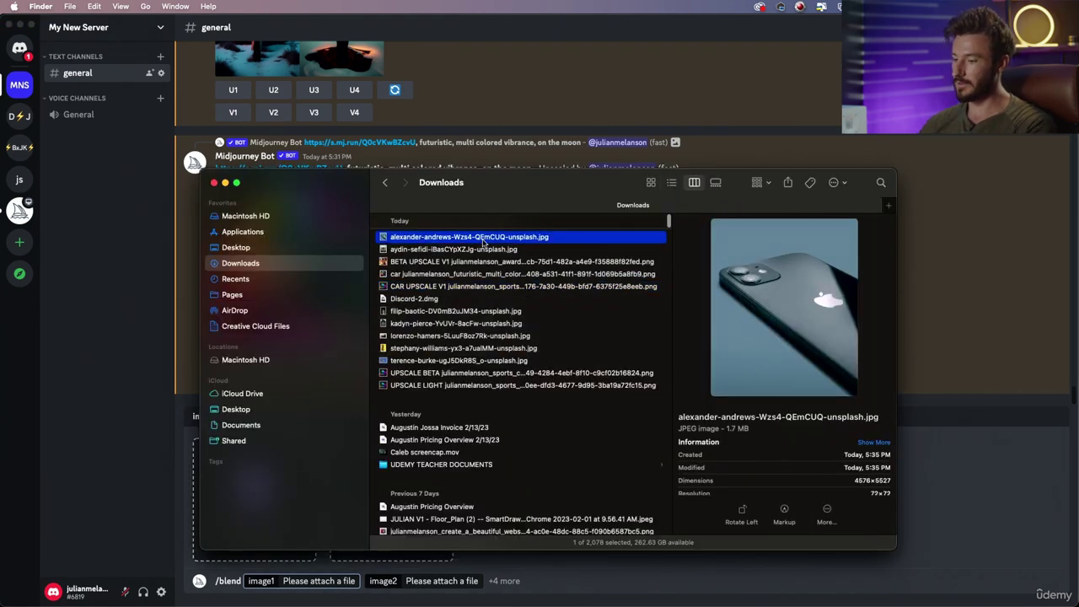
click(477, 241)
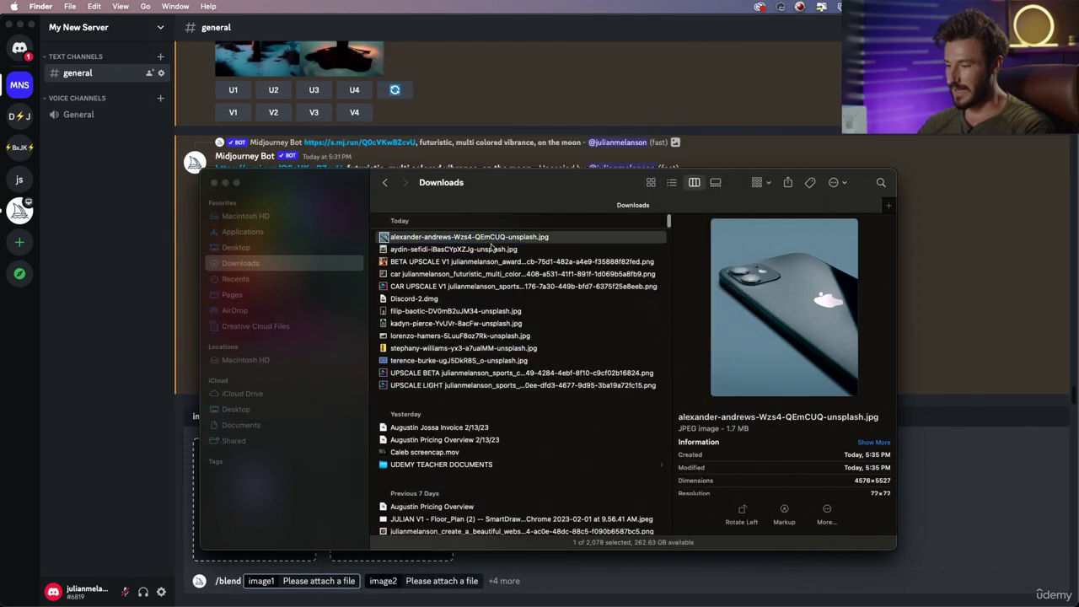
drag(493, 246, 324, 497)
Preview the fighter jet photo and attach it as image2.
key(Down)
key(Down)
key(Down)
key(Down)
key(Down)
key(Down)
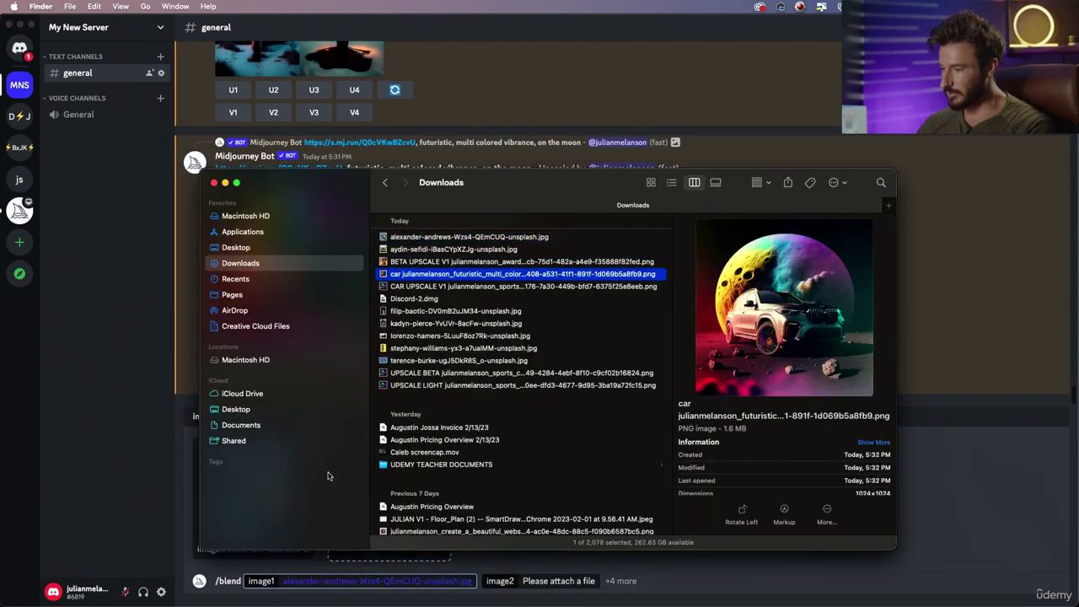
key(Down)
key(Down)
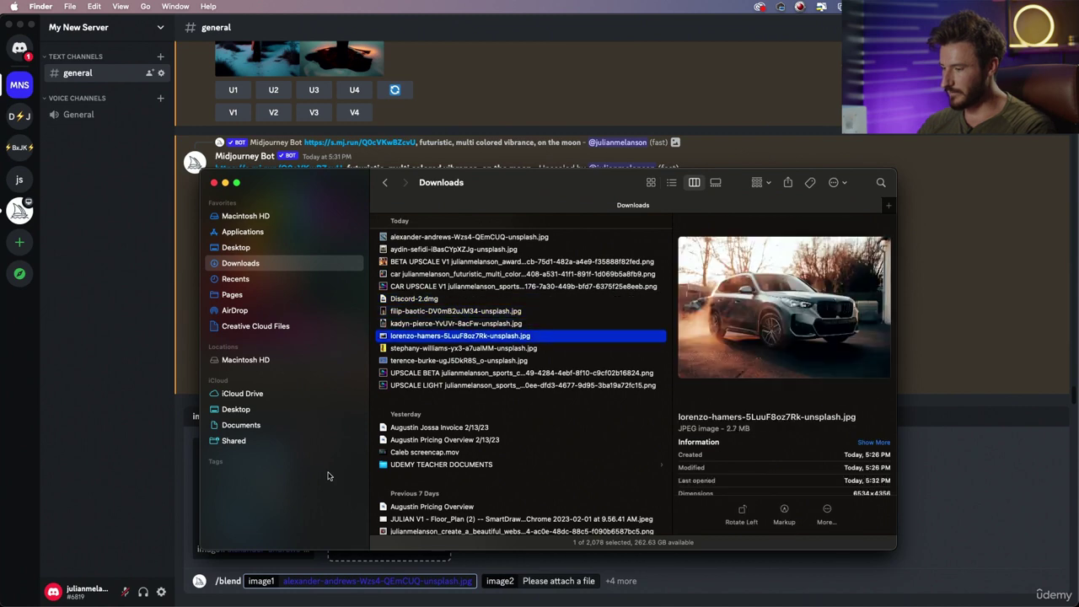
key(Up)
key(Down)
key(Down)
key(Down)
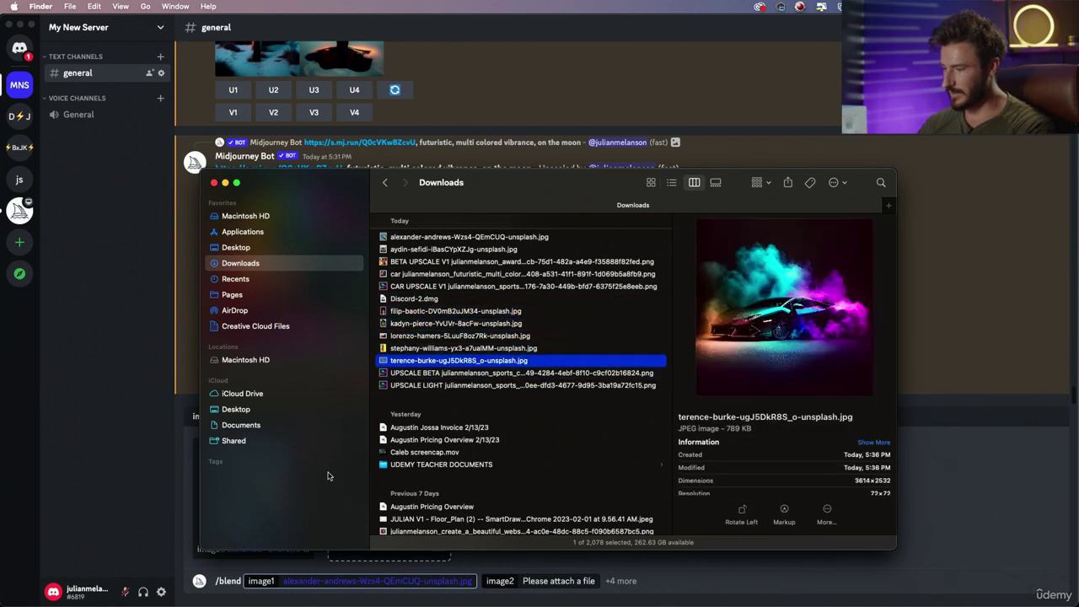
key(space)
key(space)
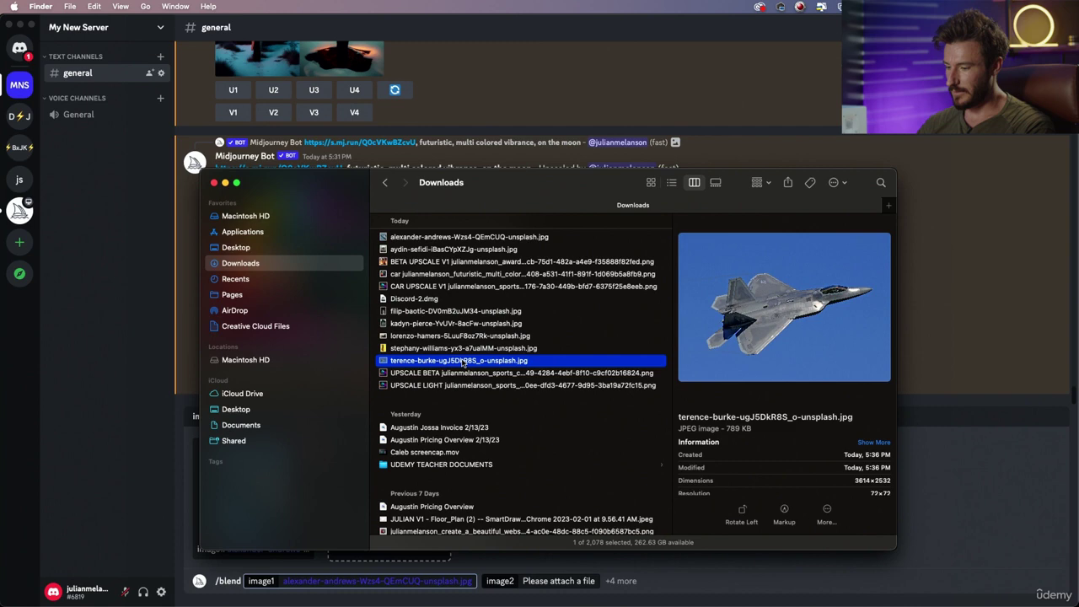
key(Return)
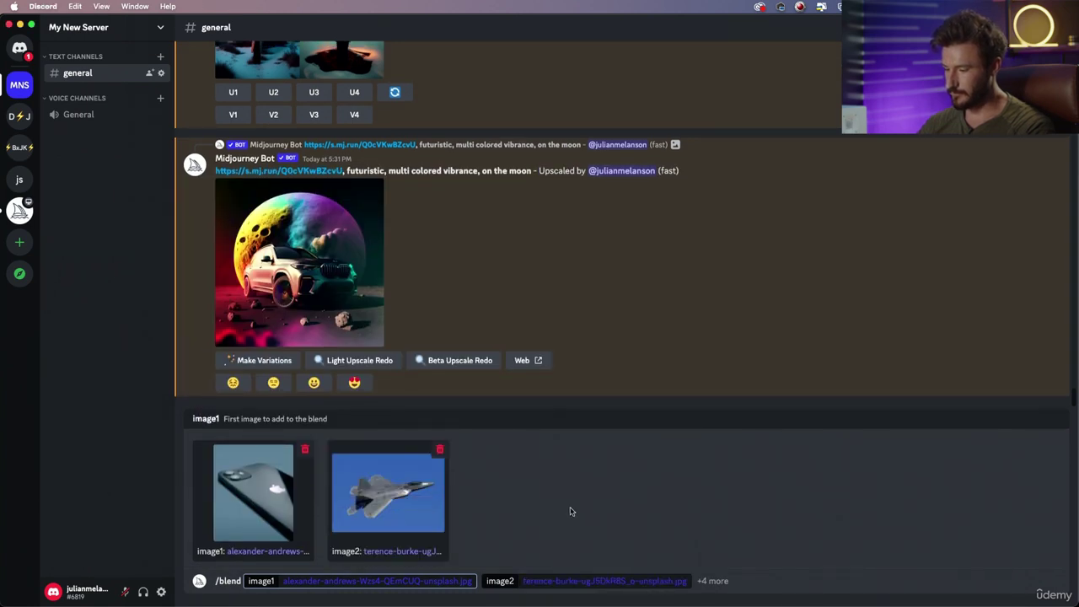
Send the iPhone-jet blend, then start a new /blend with the pineapple photo as image1.
key(Return)
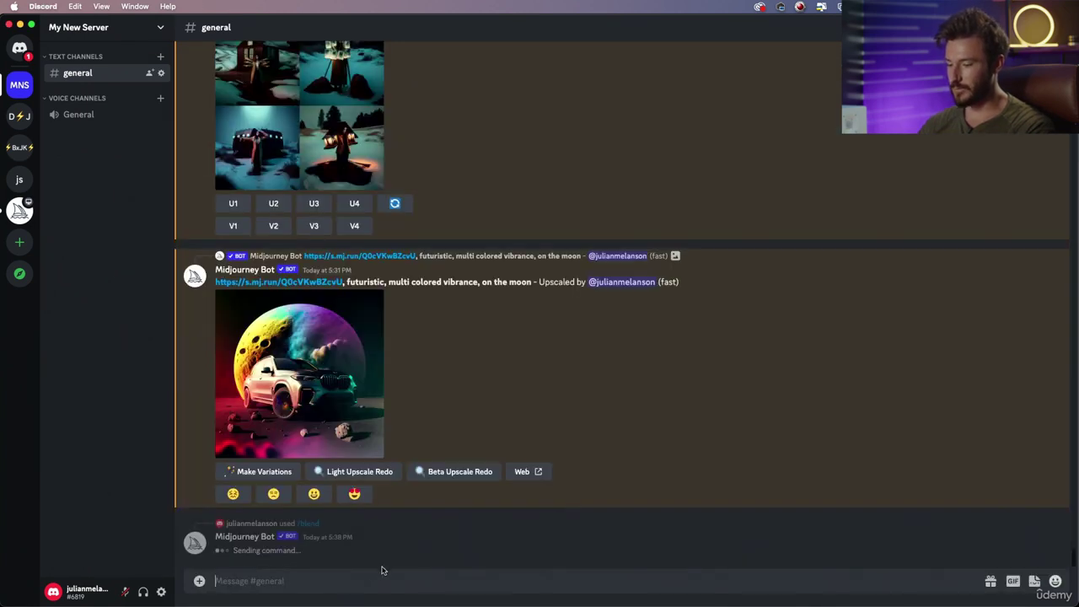
text(/)
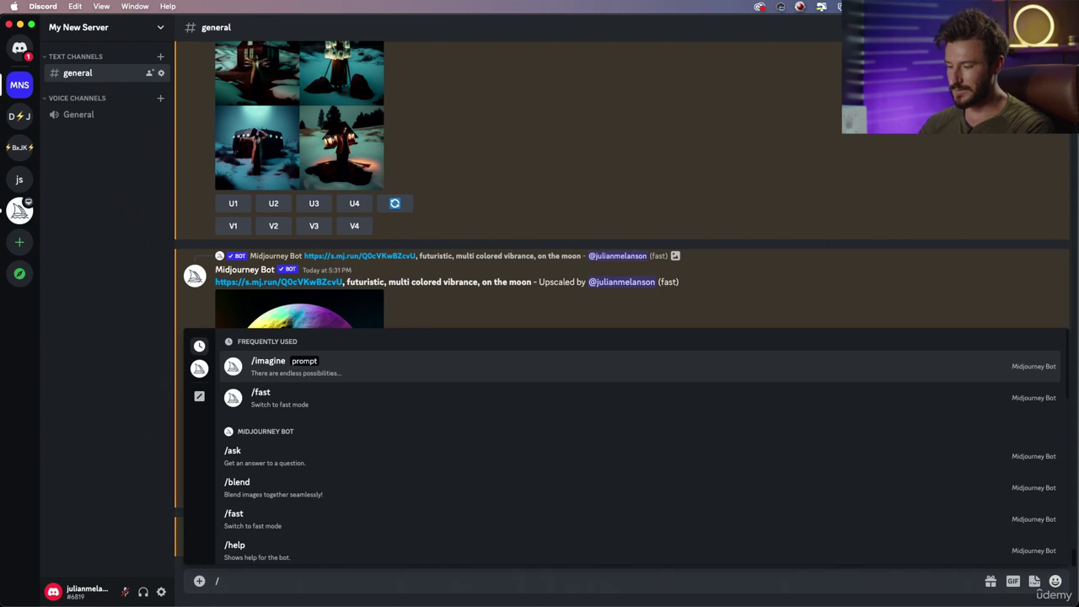
text(bl)
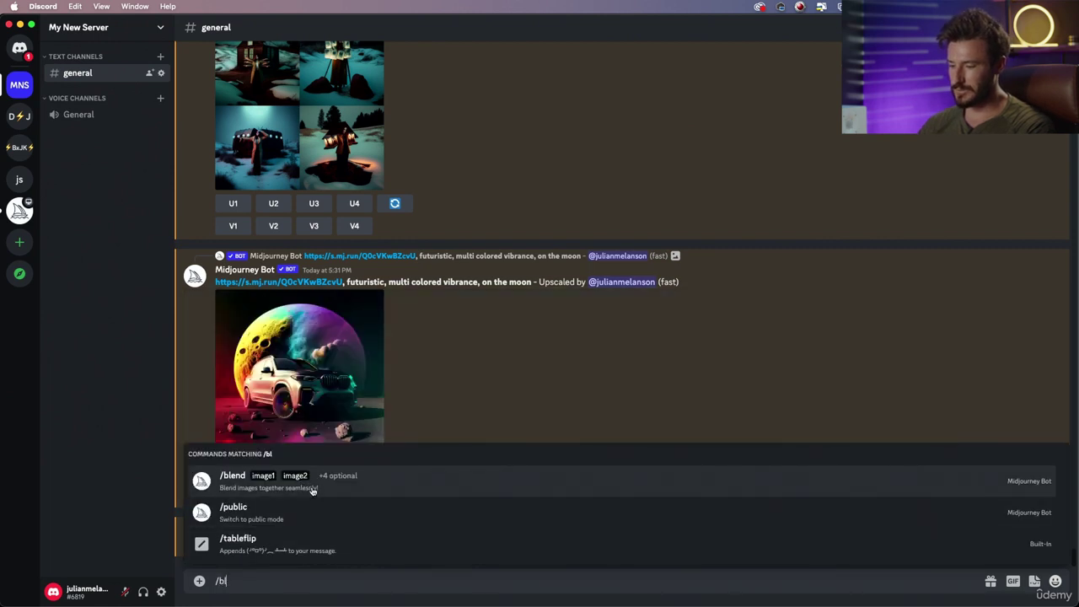
click(312, 491)
click(303, 532)
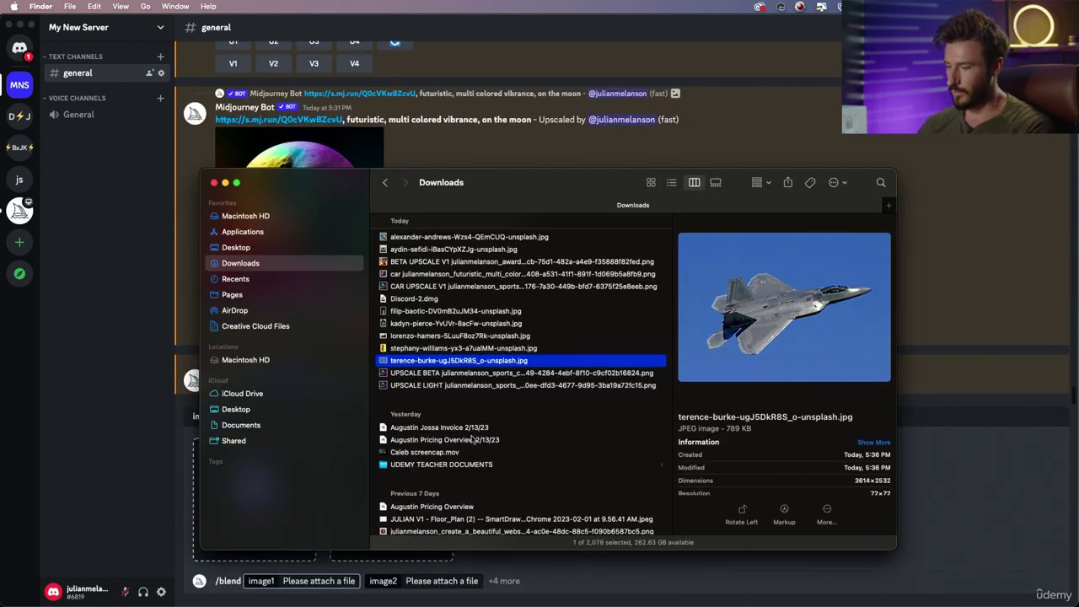
key(Up)
key(Up)
key(Down)
key(space)
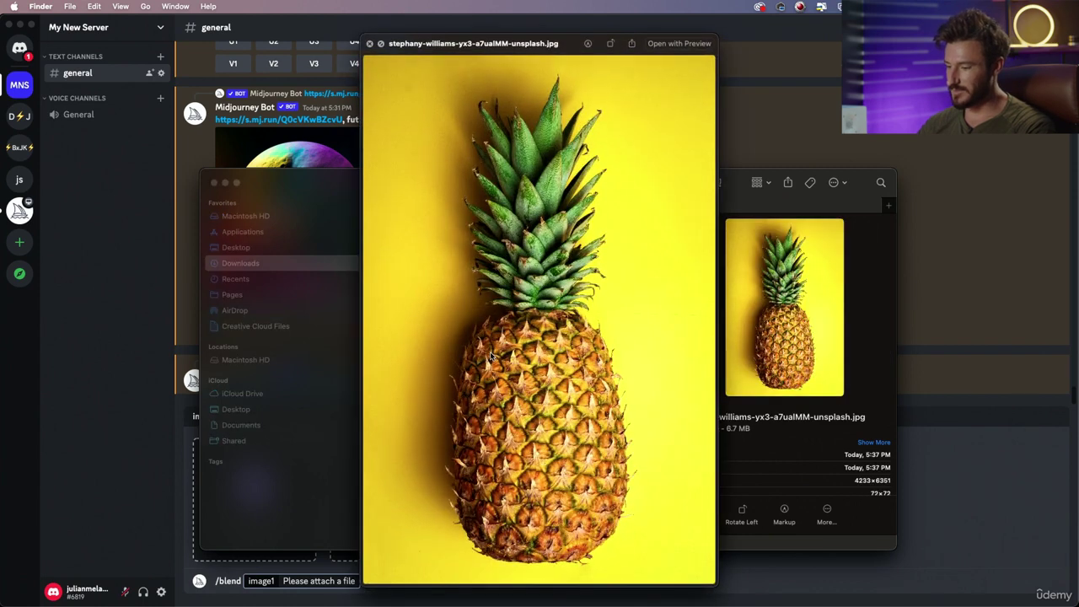
key(space)
key(Return)
Attach the stormtrooper photo as image2 and send the pineapple-stormtrooper blend.
click(348, 455)
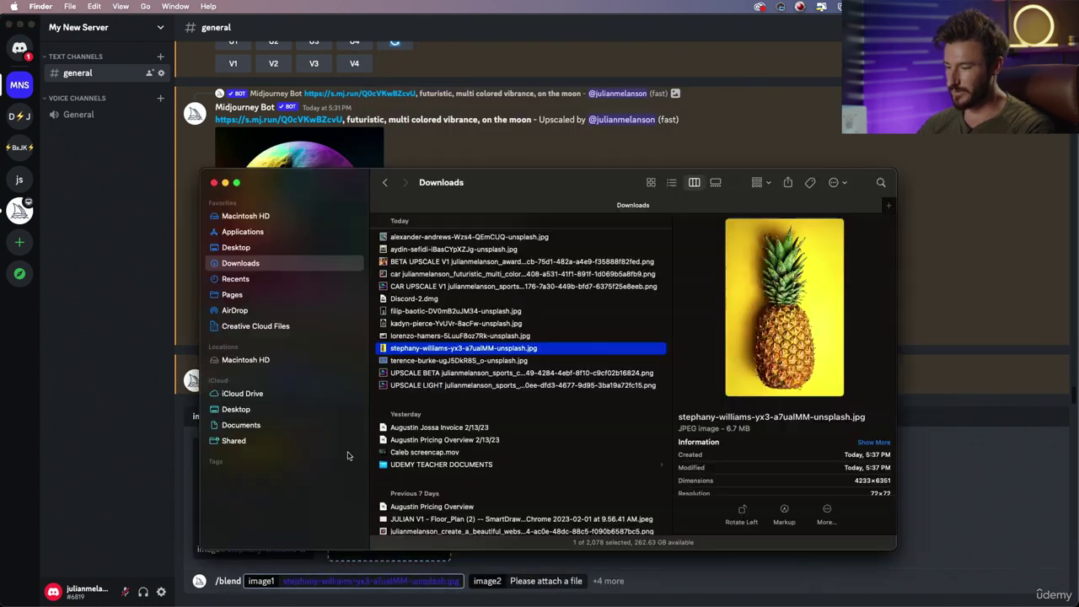
key(Up)
key(Up)
key(Up)
key(Down)
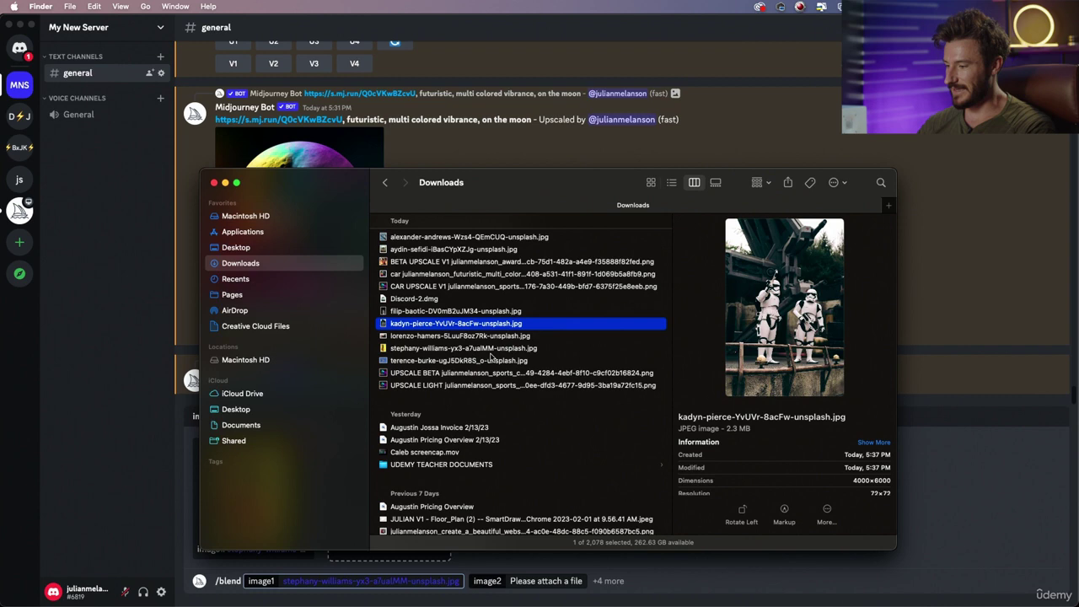
key(space)
key(space)
key(Return)
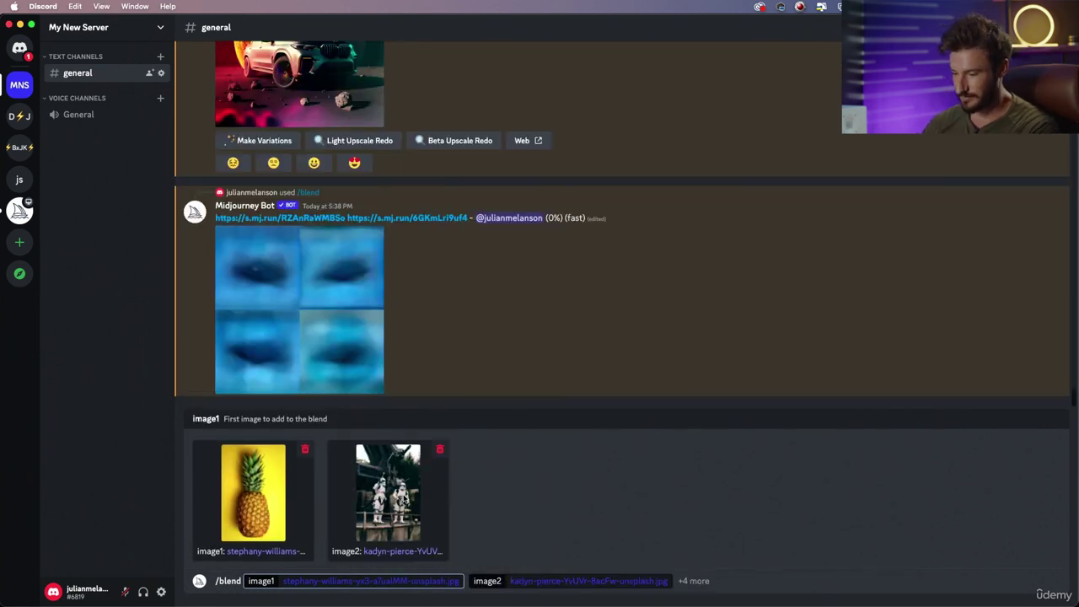
key(Return)
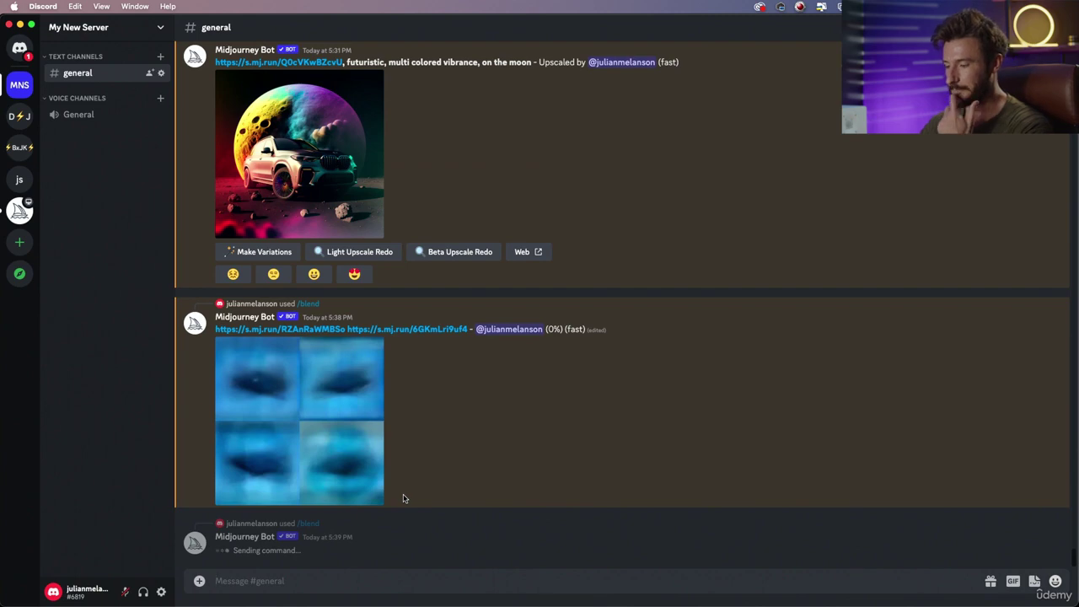
Inspect the enlarged jet blend grid, then open the stormtrooper blend grid enlarged.
click(329, 404)
click(330, 404)
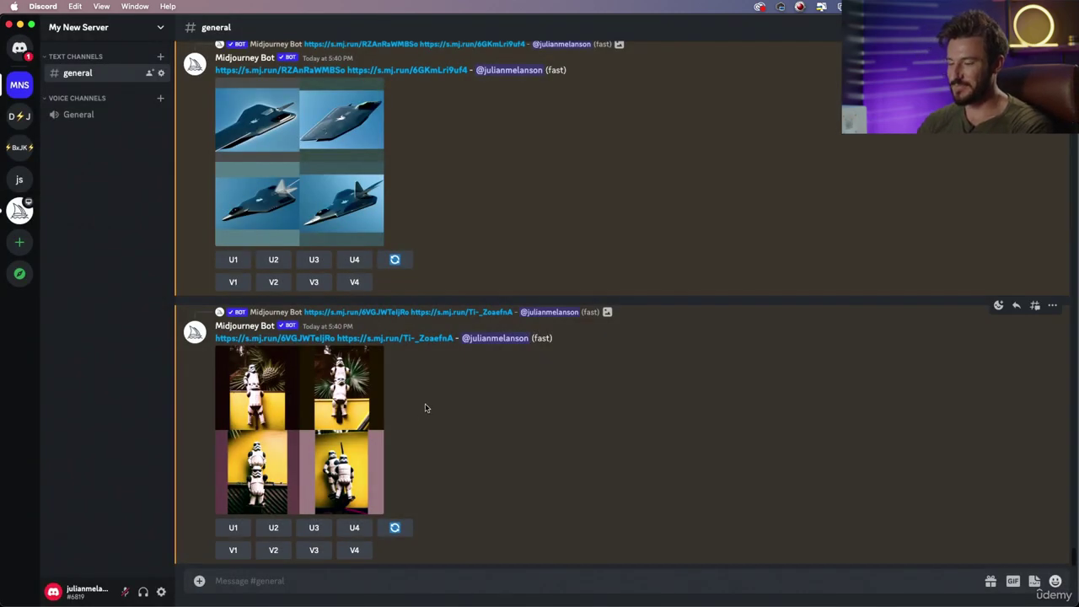
click(330, 194)
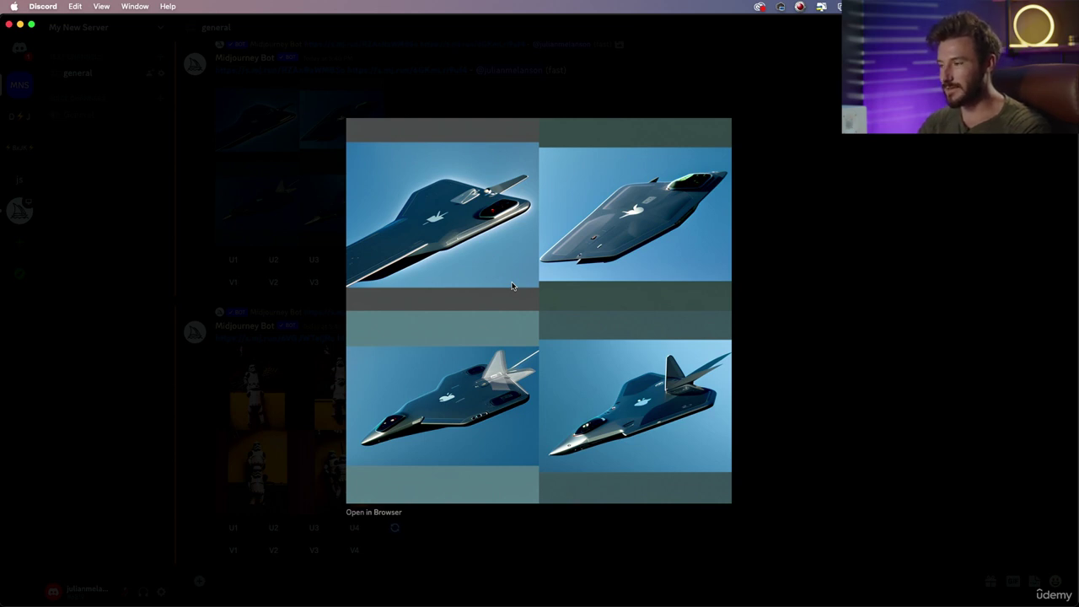
key(Escape)
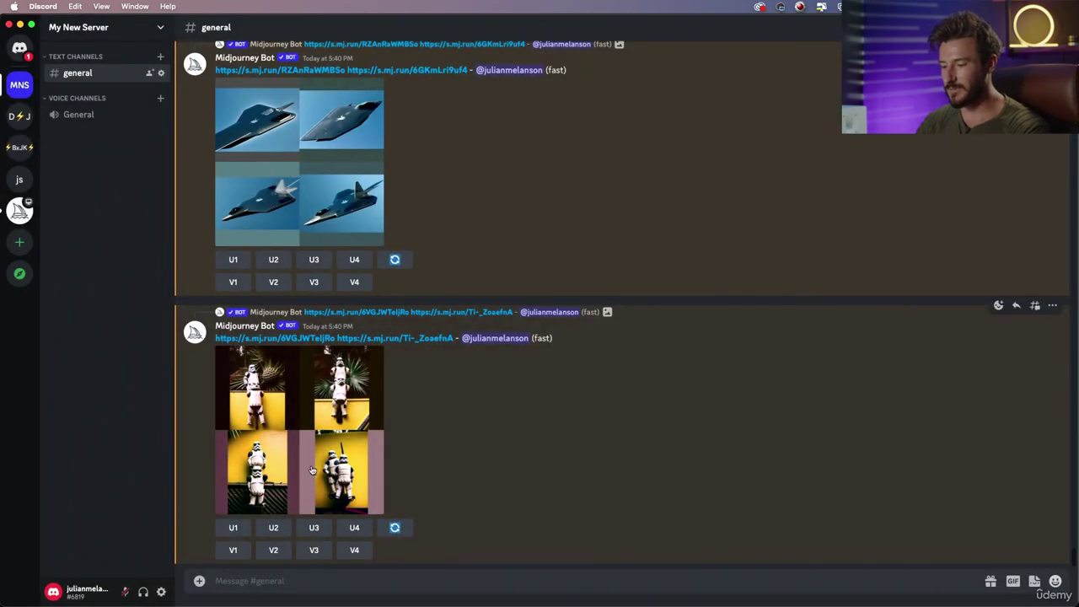
click(311, 464)
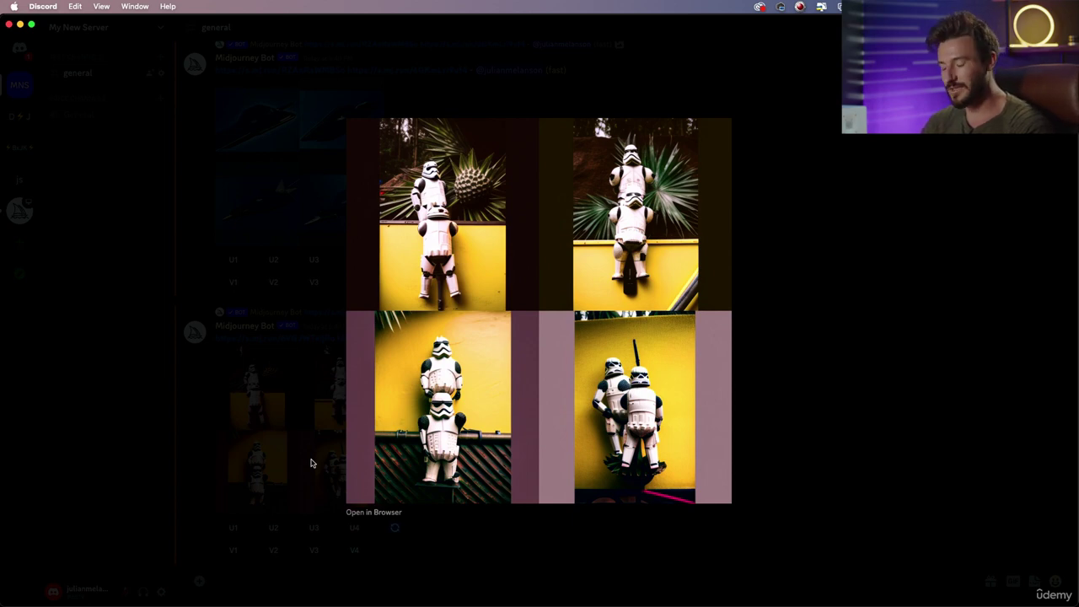
Close the stormtrooper viewer, start a /blend, and drag the red shoe photo into image2.
click(315, 364)
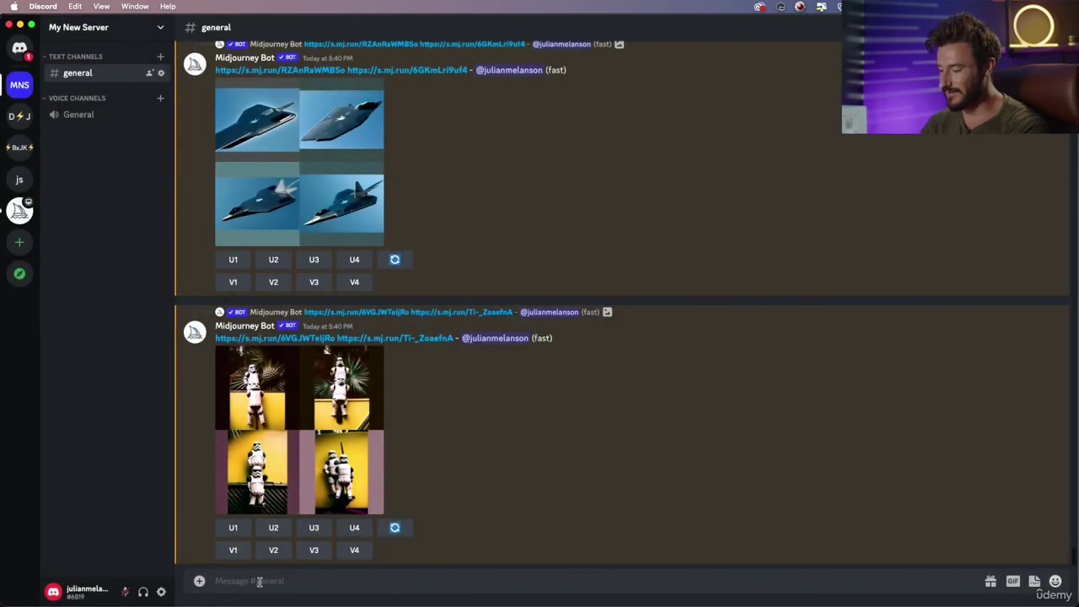
text(/blen)
click(246, 553)
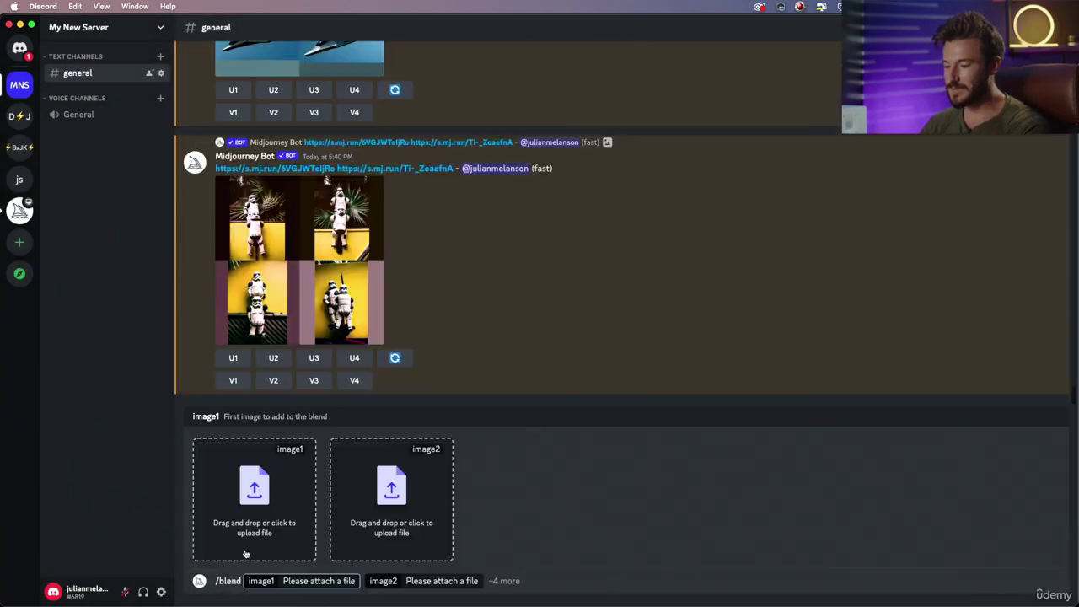
key(super+Tab)
key(super+Tab)
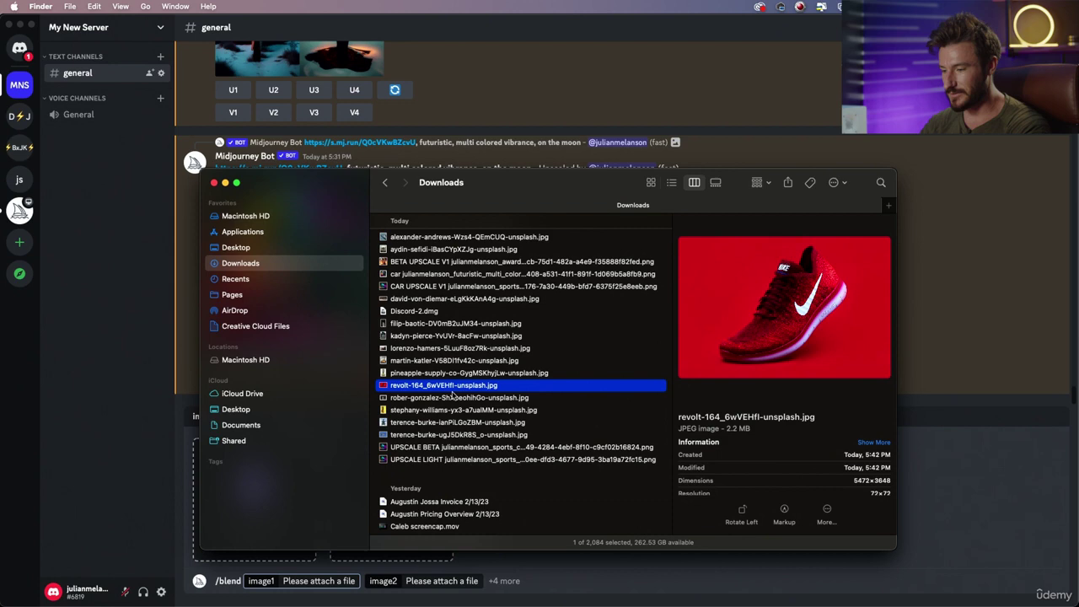
click(454, 396)
key(Up)
key(Up)
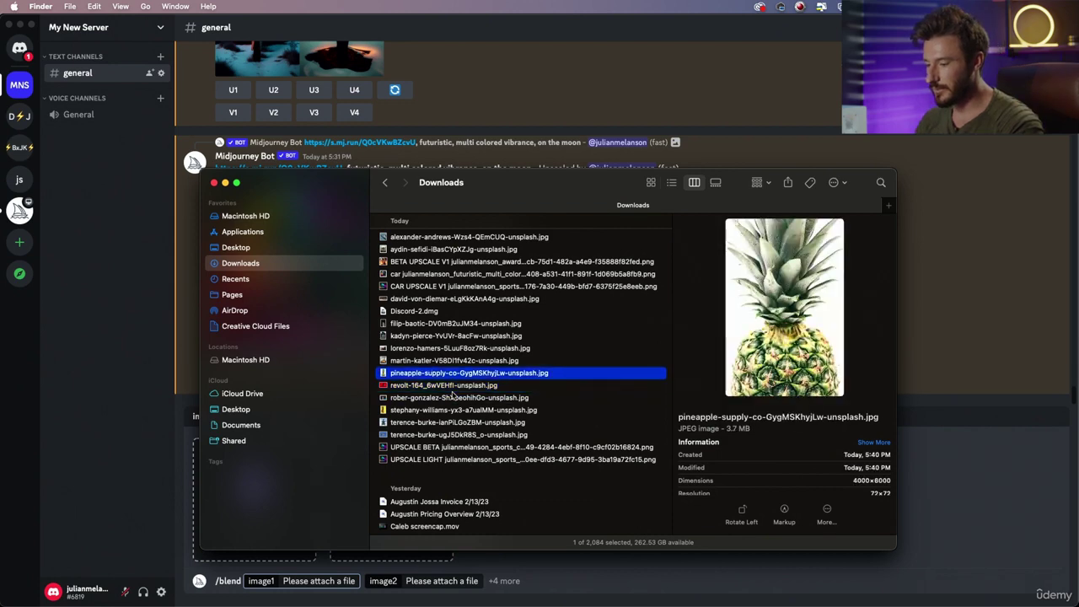
drag(454, 384, 473, 459)
Drag the helicopter photo into image1 and send the helicopter-shoe blend.
key(super+Tab)
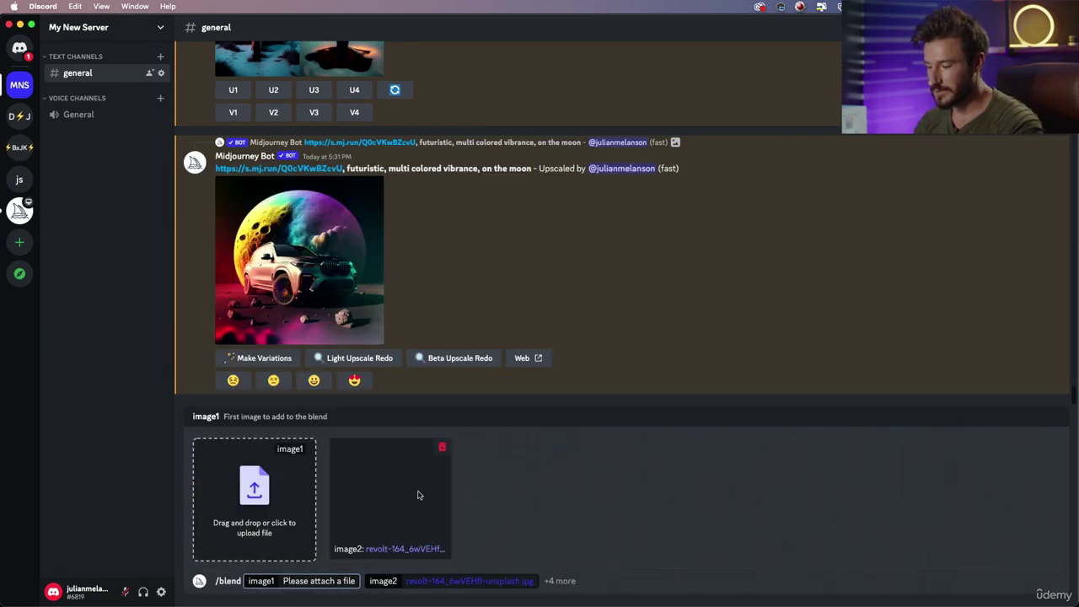
key(super+Tab)
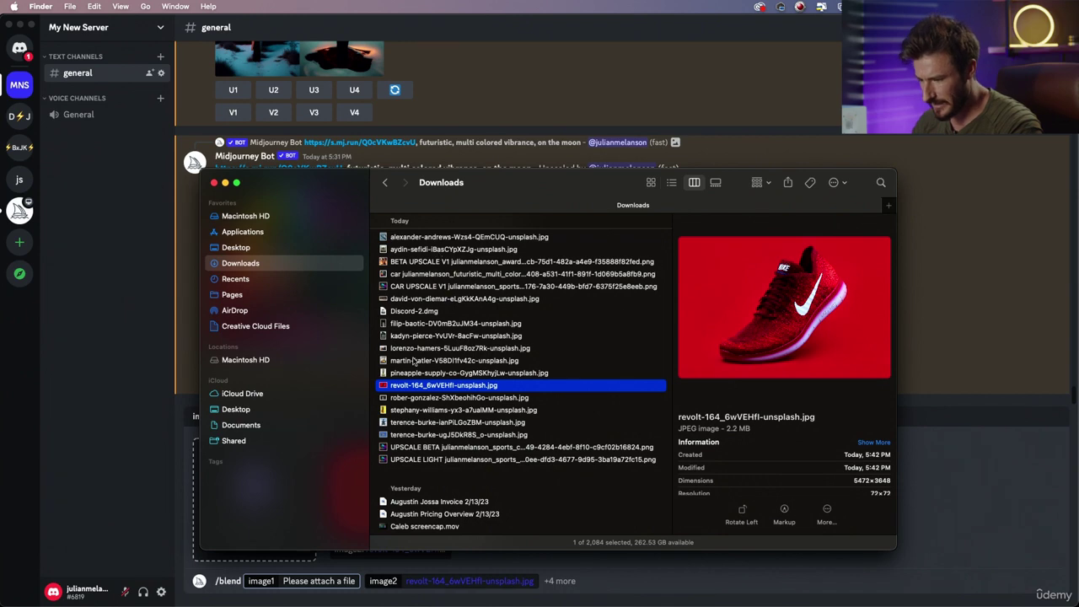
drag(414, 428, 282, 529)
key(super+Tab)
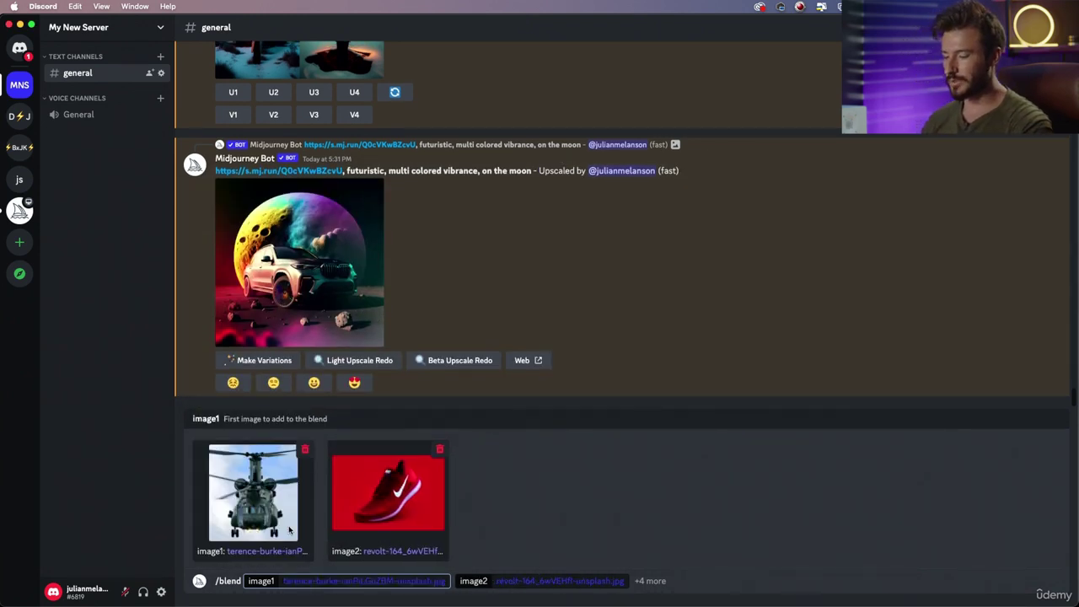
key(Return)
Start a /blend and drag the gold sports car photo into image1.
text(/)
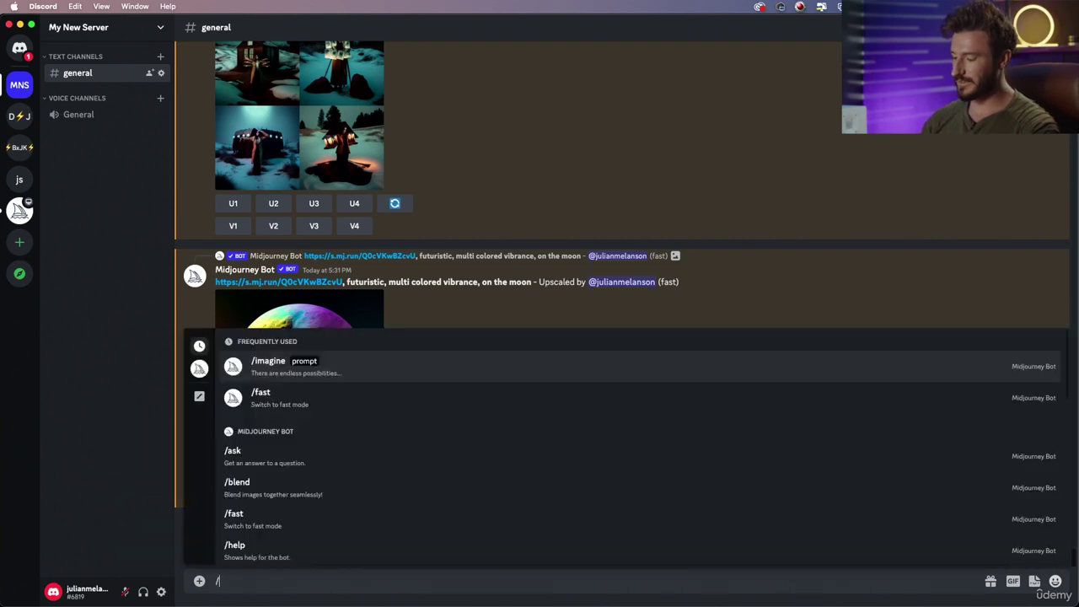
text(blend)
key(Tab)
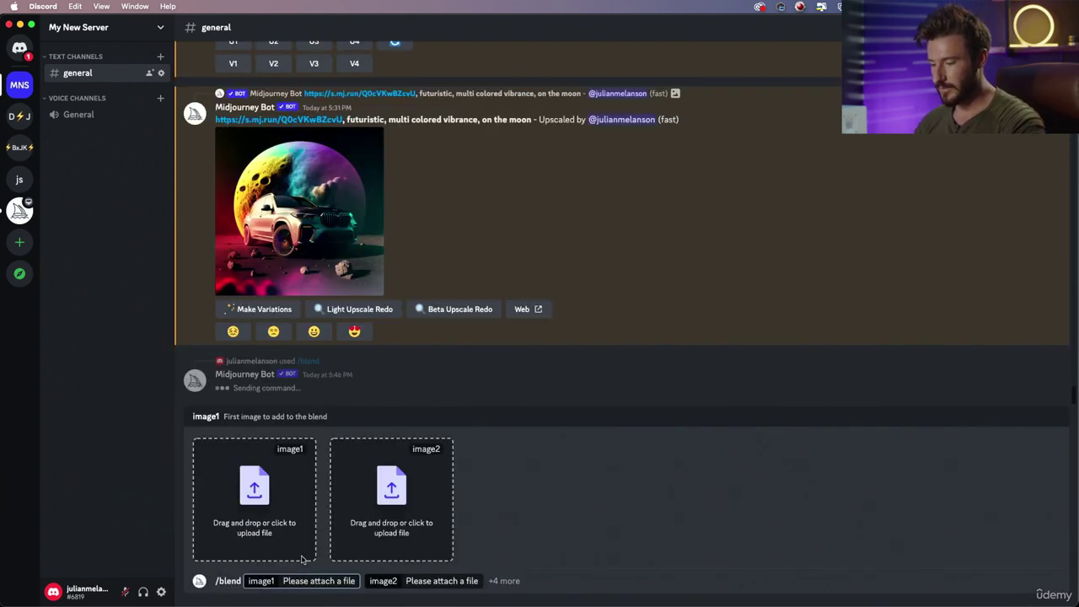
key(super+Tab)
click(383, 299)
drag(383, 300, 259, 504)
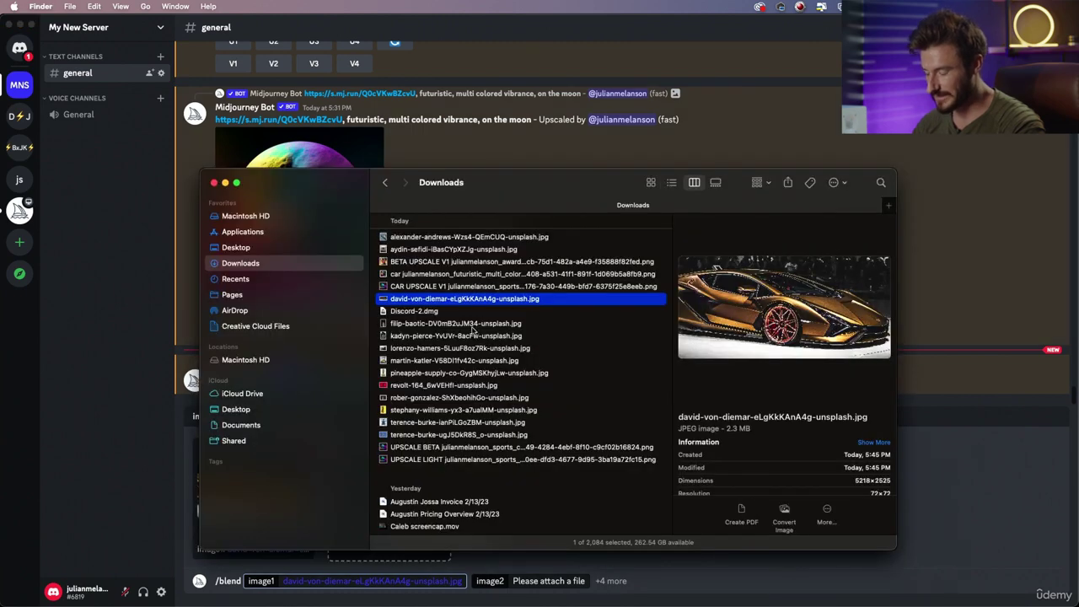
Attach the yellow Beetle photo as image2, send it, and enlarge the shoe-helicopter grid.
key(Down)
key(Down)
key(Down)
key(Down)
key(Down)
key(Down)
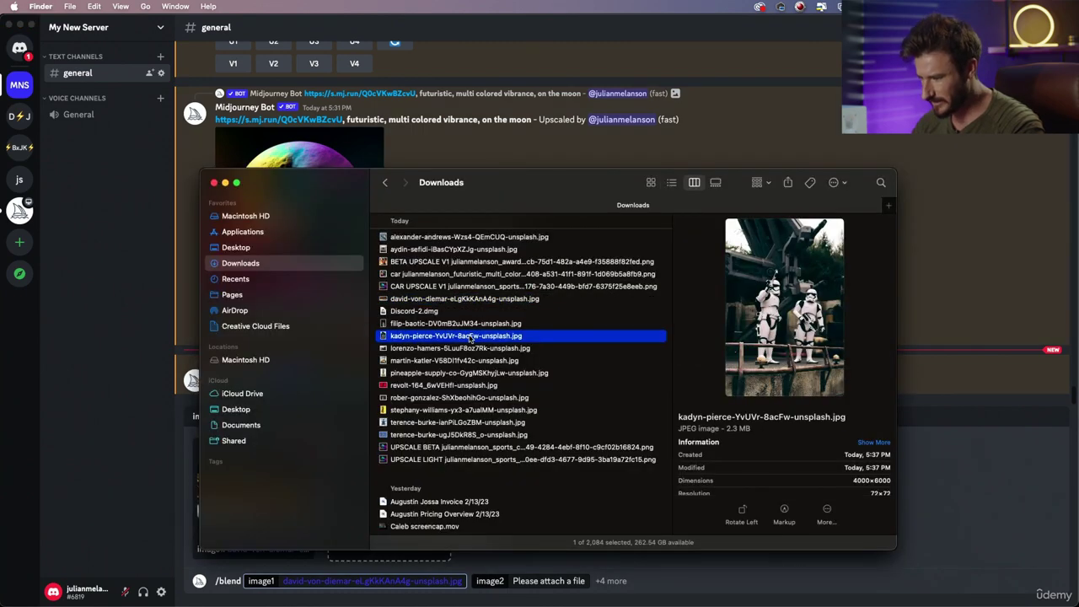
key(Up)
key(space)
key(space)
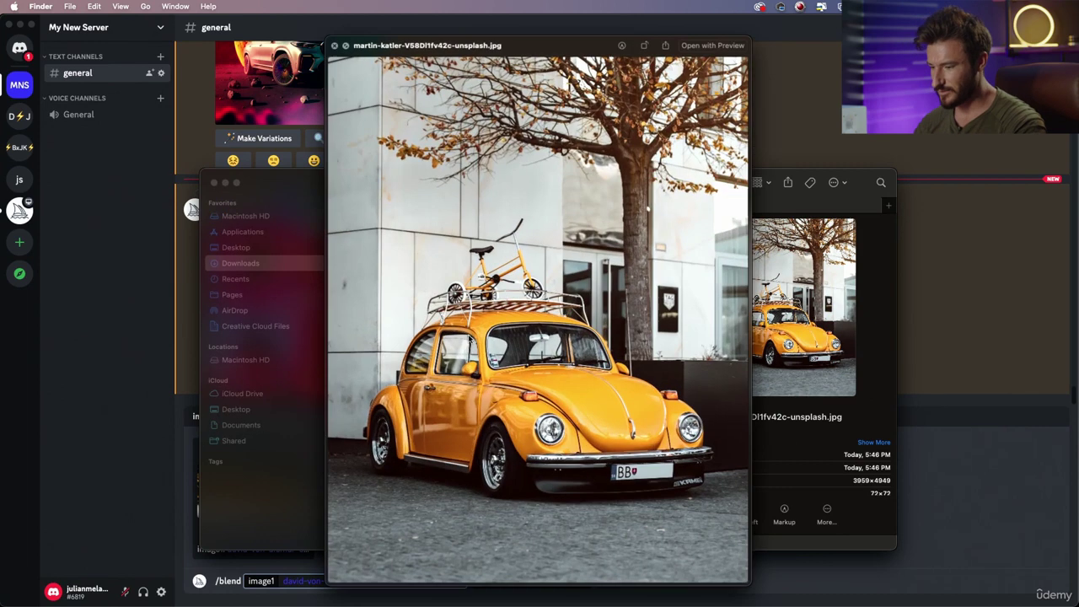
double_click(427, 361)
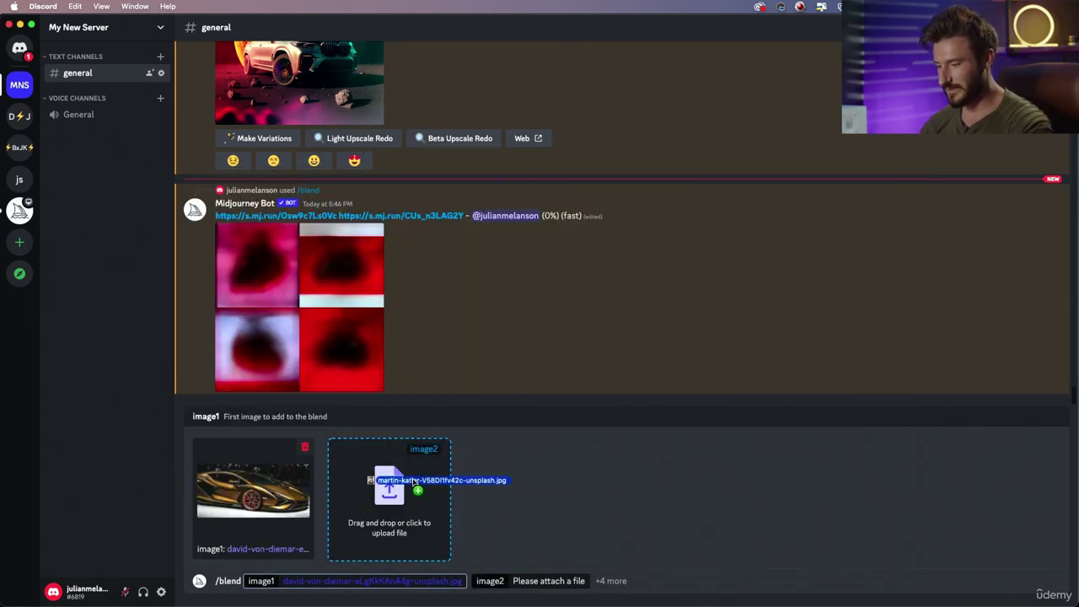
key(Return)
click(334, 424)
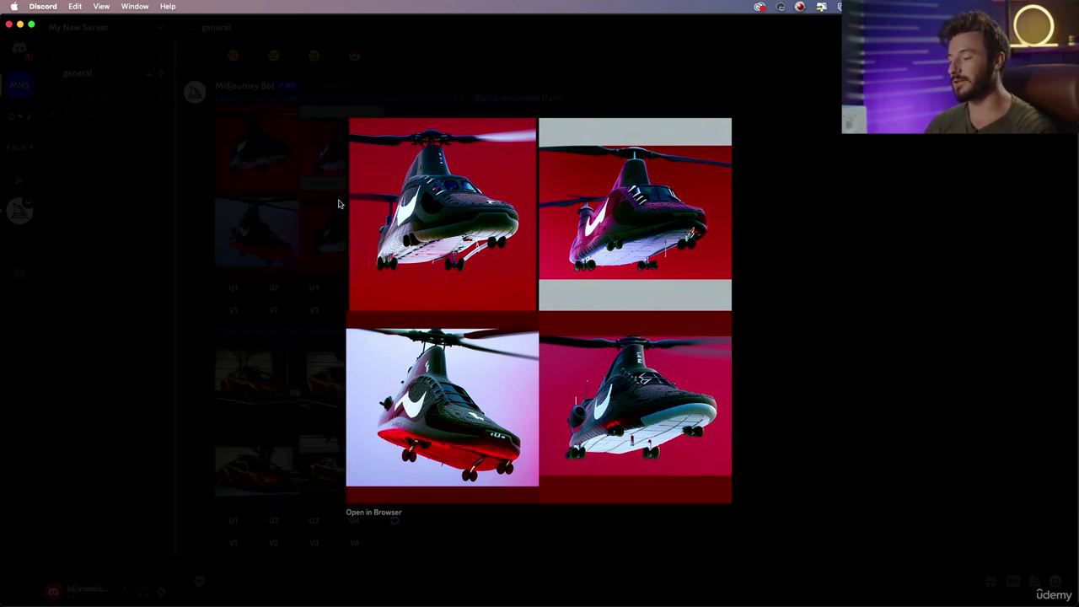
Close the helicopter viewer and enlarge the gold car and Beetle blend grid.
click(199, 221)
click(308, 404)
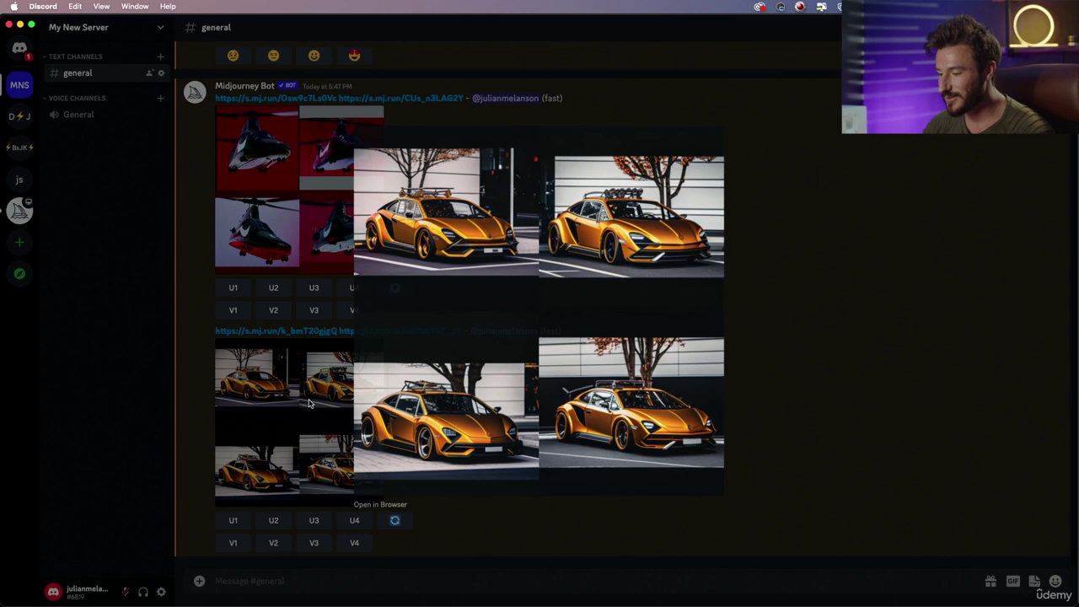